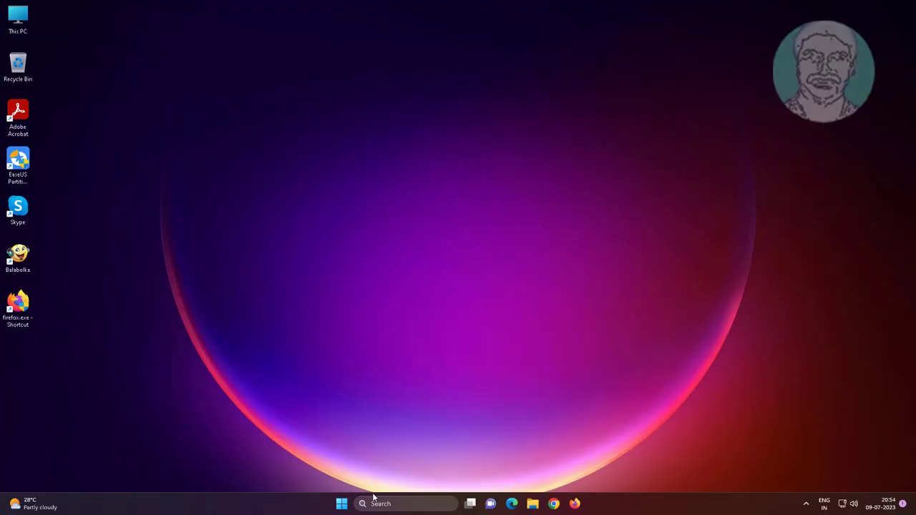
- Search Windows for 'regedit' and bring up Registry Editor's launch options to run it as administrator
{"action": "left_click", "coordinate": [374, 498]}
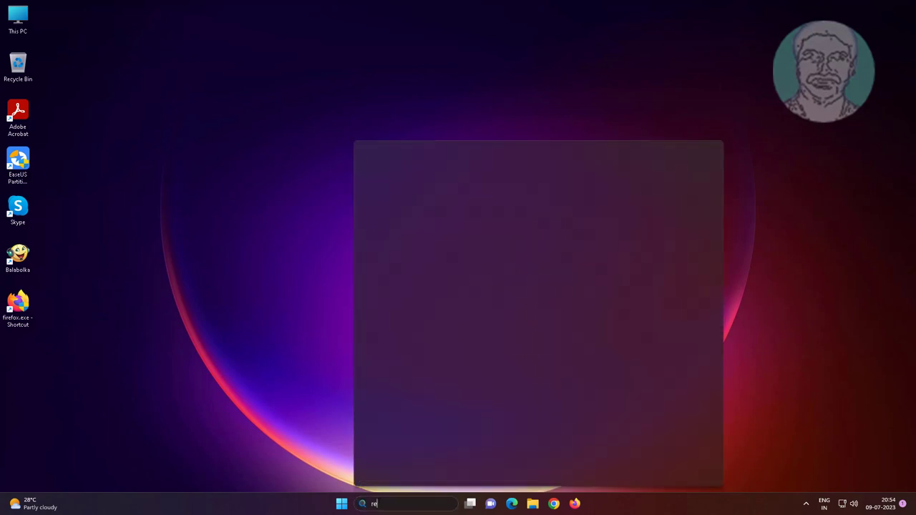
{"action": "type", "text": "regedit"}
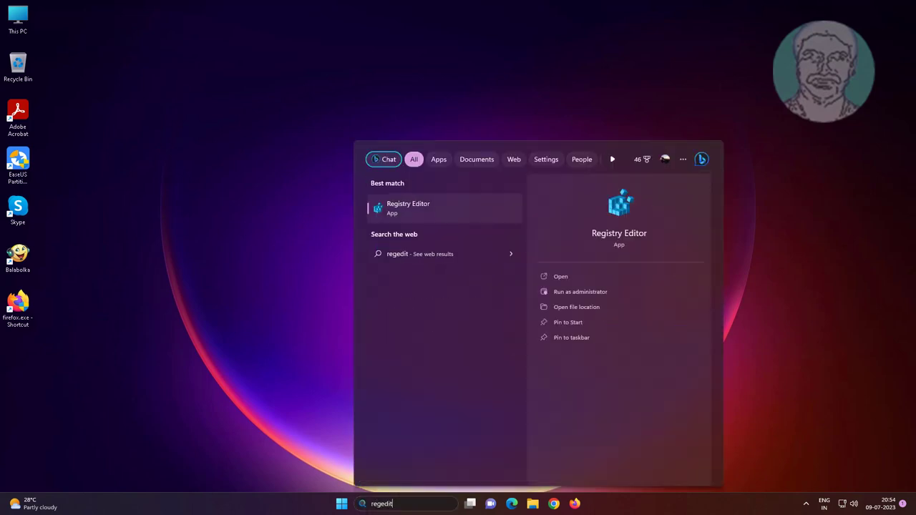
{"action": "right_click", "coordinate": [418, 204]}
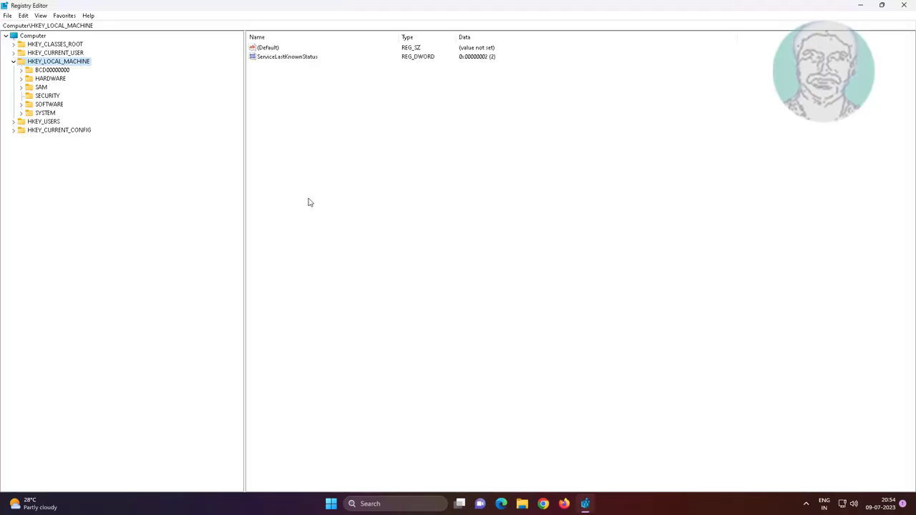
- Collapse HKEY_LOCAL_MACHINE and expand HKEY_CURRENT_USER > Software > Microsoft
{"action": "left_click", "coordinate": [12, 62]}
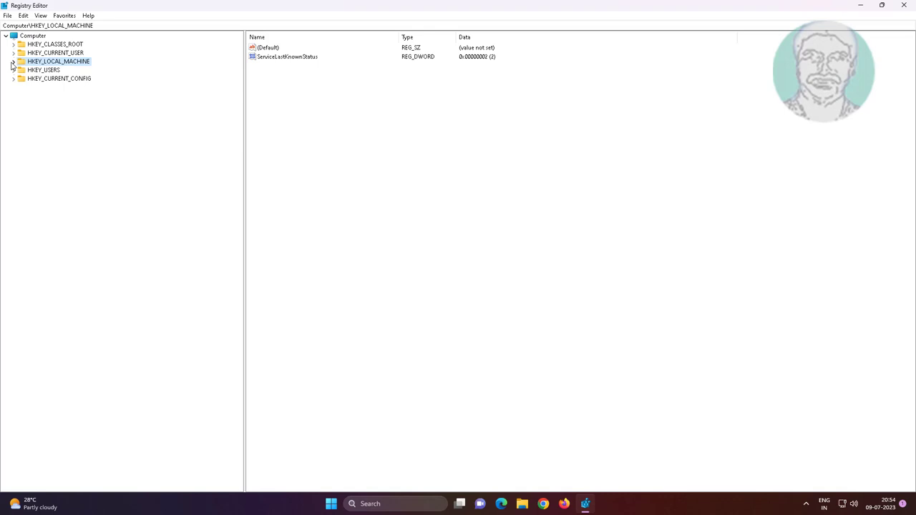
{"action": "left_click", "coordinate": [61, 56]}
{"action": "left_click", "coordinate": [14, 53]}
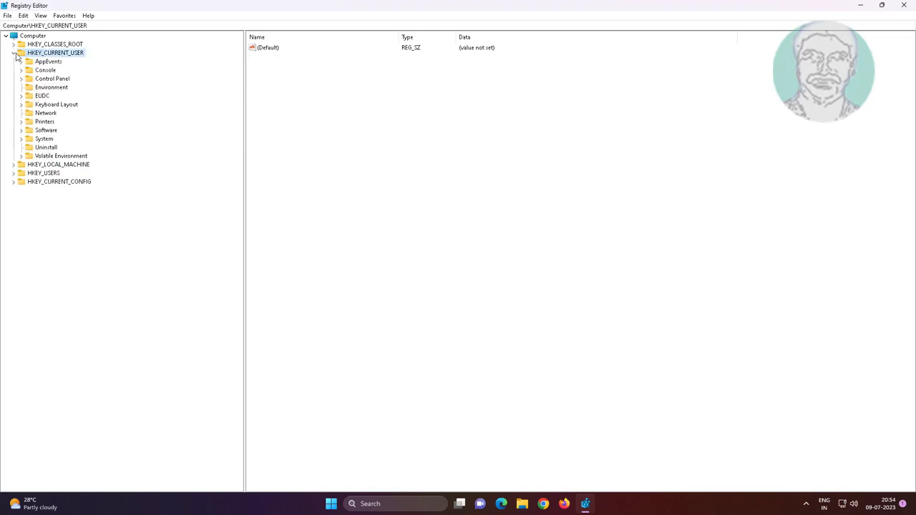
{"action": "left_click", "coordinate": [48, 131]}
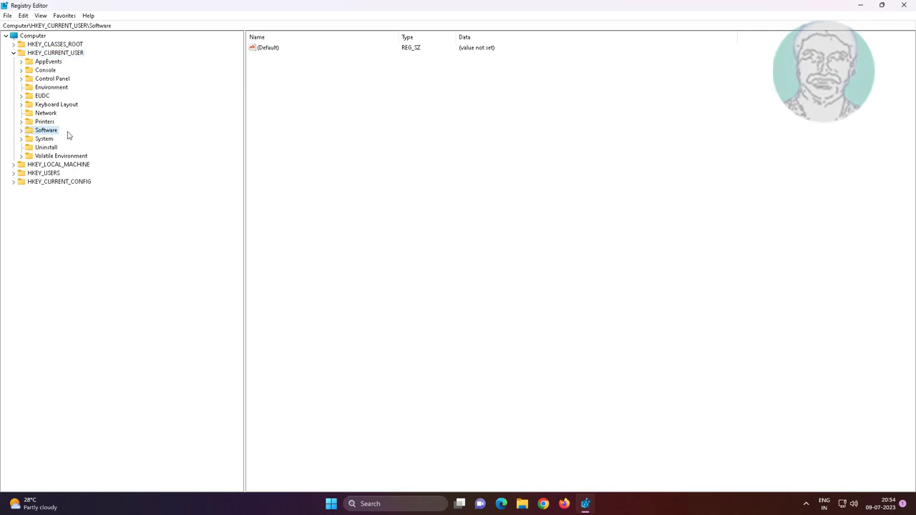
{"action": "left_click", "coordinate": [21, 130]}
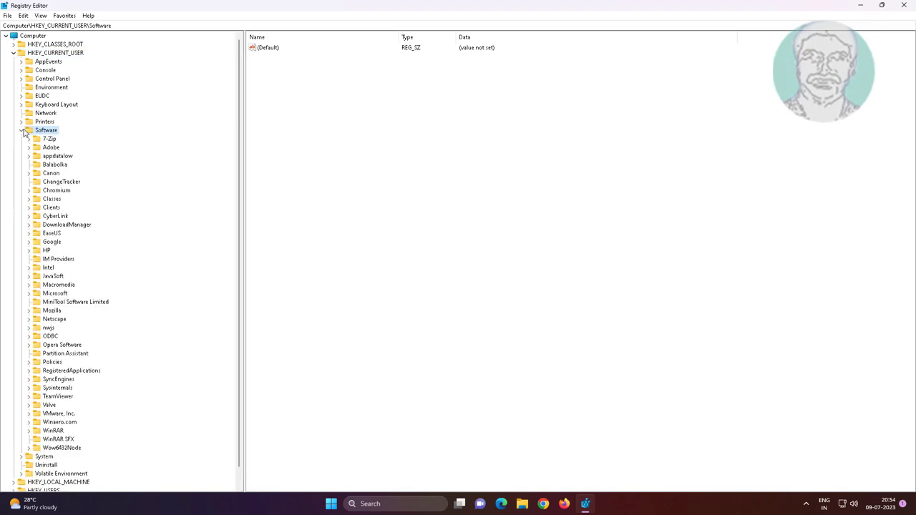
{"action": "left_click", "coordinate": [61, 295]}
{"action": "left_click", "coordinate": [27, 295]}
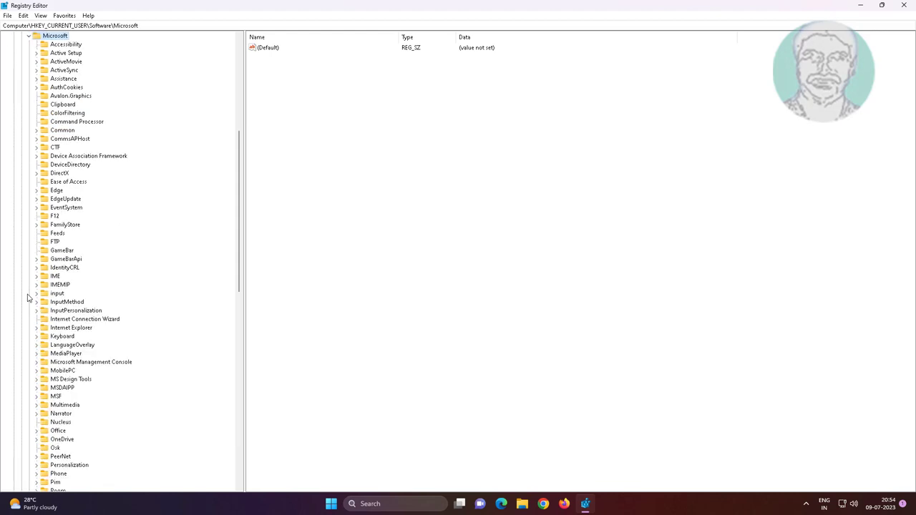
- Expand Windows > CurrentVersion and select the Explorer key to list its values
{"action": "left_click", "coordinate": [71, 345]}
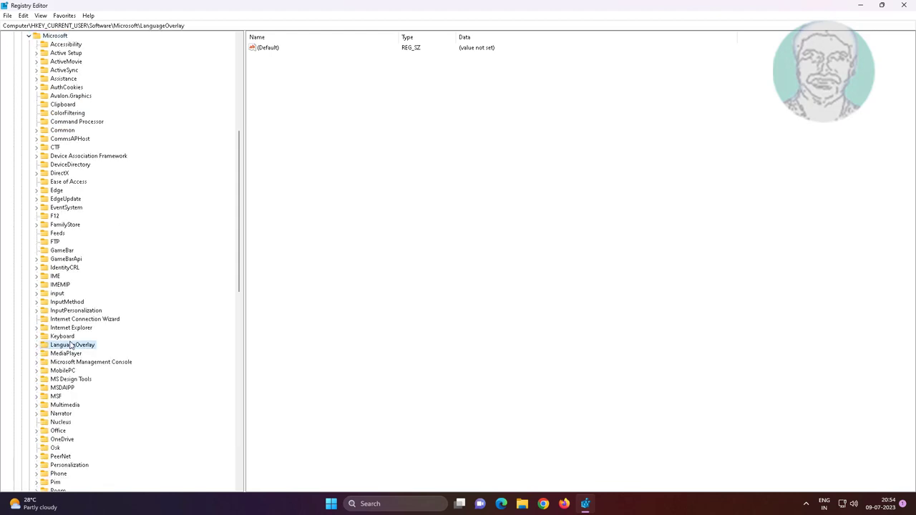
{"action": "key", "text": "w"}
{"action": "scroll", "coordinate": [119, 389], "scroll_direction": "down", "scroll_amount": 8}
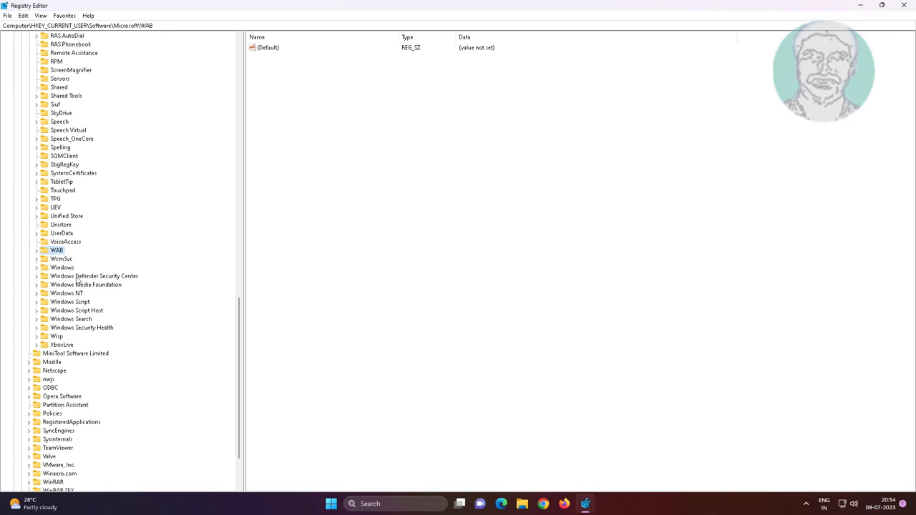
{"action": "left_click", "coordinate": [71, 269]}
{"action": "left_click", "coordinate": [37, 268]}
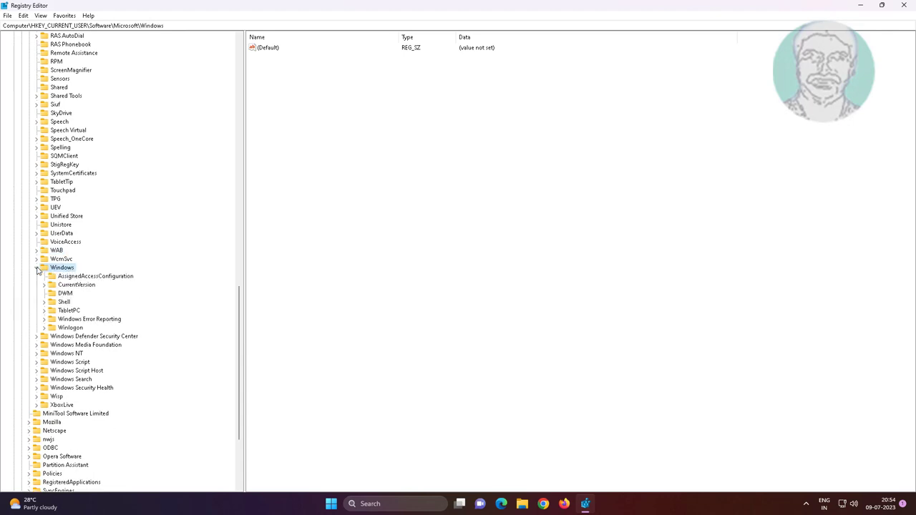
{"action": "left_click", "coordinate": [76, 286]}
{"action": "left_click", "coordinate": [43, 285]}
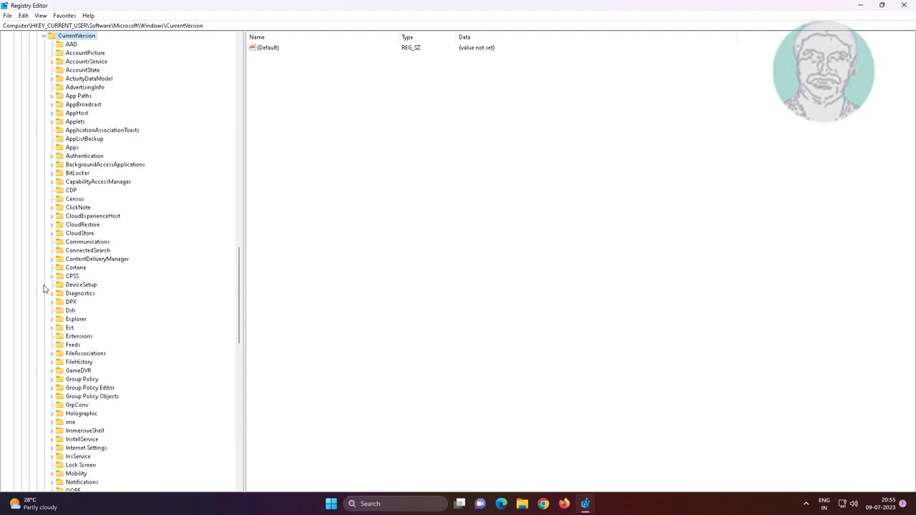
{"action": "left_click", "coordinate": [70, 303]}
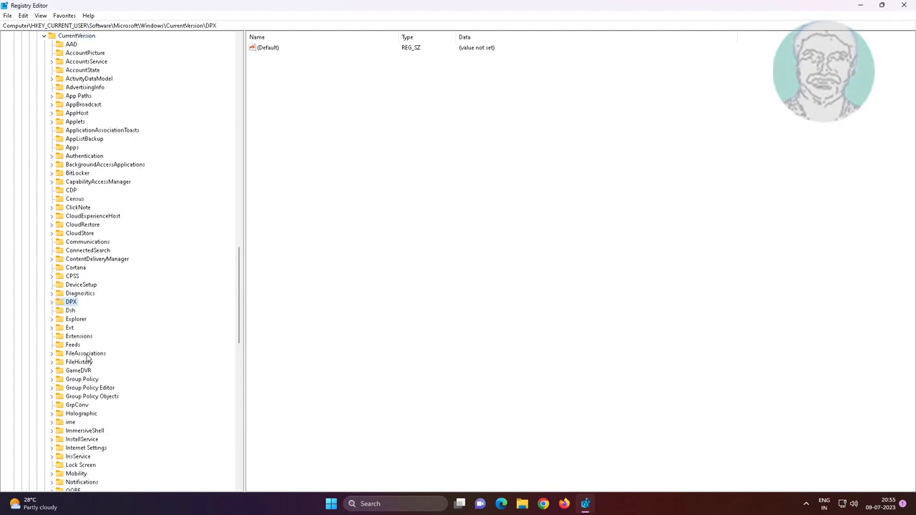
{"action": "left_click", "coordinate": [78, 322]}
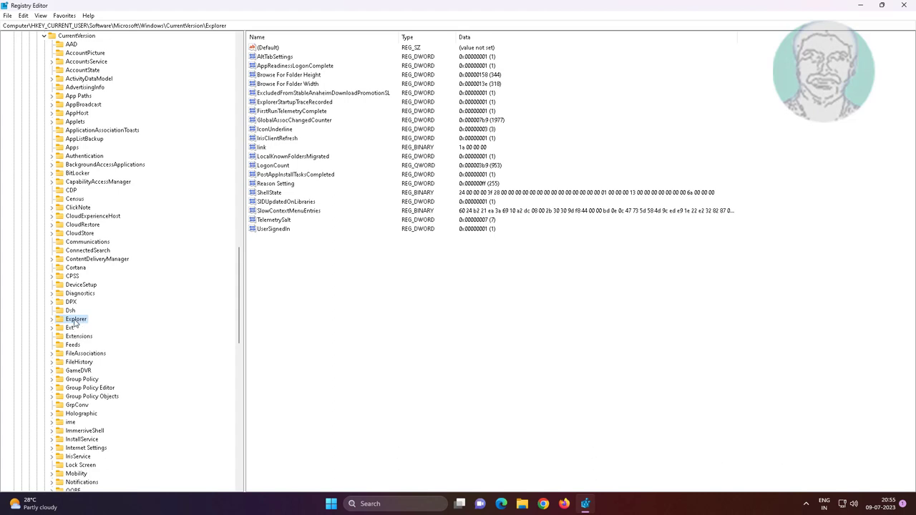
- Create a new DWORD (32-bit) value in the Explorer key
{"action": "left_click", "coordinate": [309, 281]}
{"action": "left_click", "coordinate": [286, 220]}
{"action": "key", "text": "s"}
{"action": "key", "text": "i"}
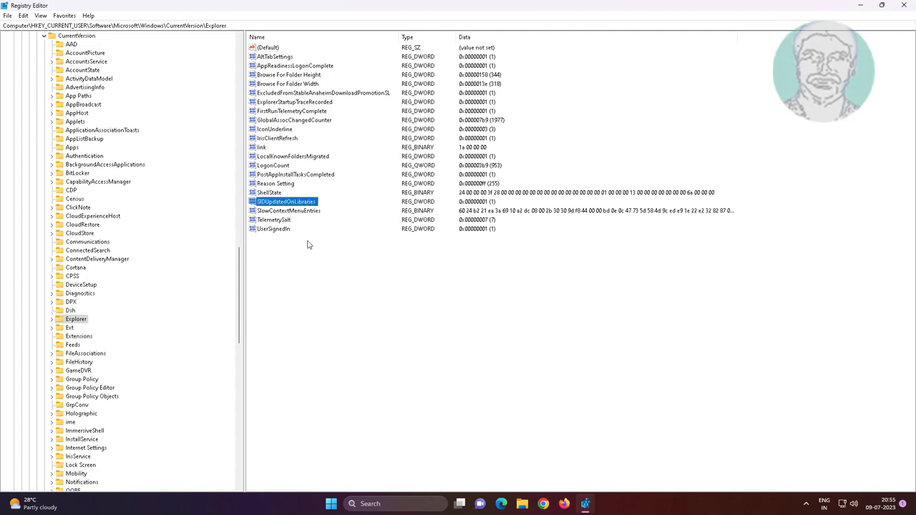
{"action": "left_click", "coordinate": [297, 265]}
{"action": "right_click", "coordinate": [287, 259]}
{"action": "mouse_move", "coordinate": [319, 266]}
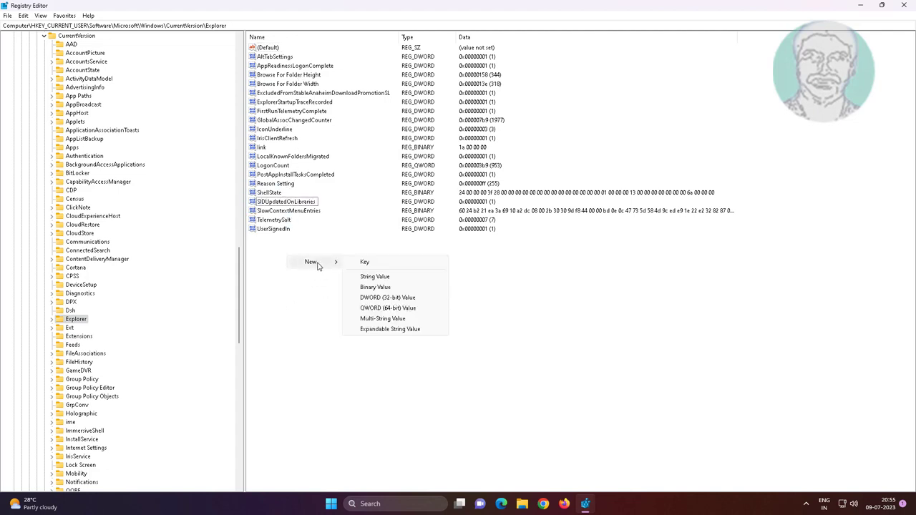
{"action": "left_click", "coordinate": [401, 297]}
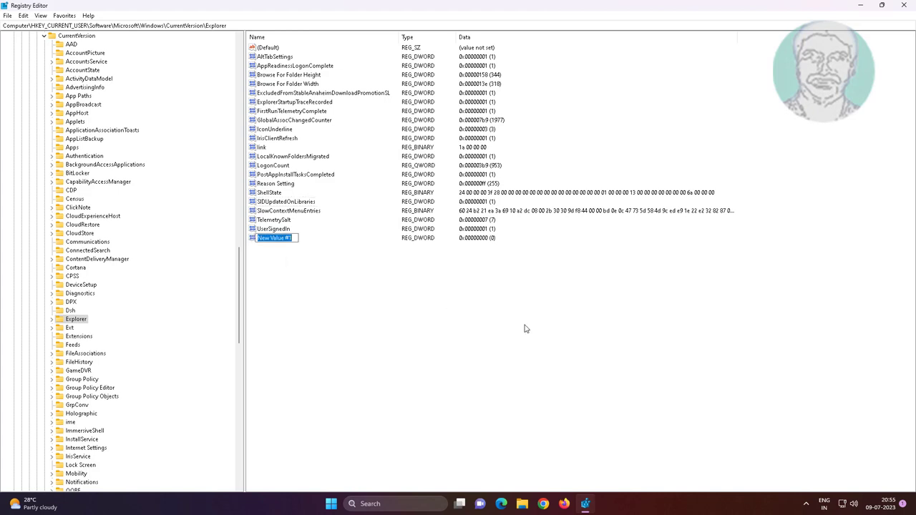
- Name the value ScreenshotIndex and set its data to hexadecimal 695
{"action": "type", "text": "S"}
{"action": "type", "text": "creenshotIndex"}
{"action": "key", "text": "Return"}
{"action": "double_click", "coordinate": [290, 238]}
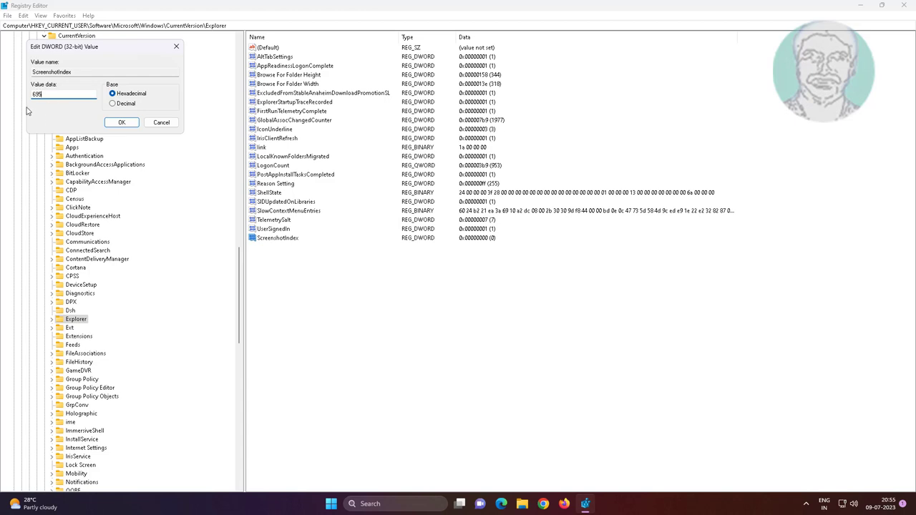
{"action": "left_click", "coordinate": [122, 123]}
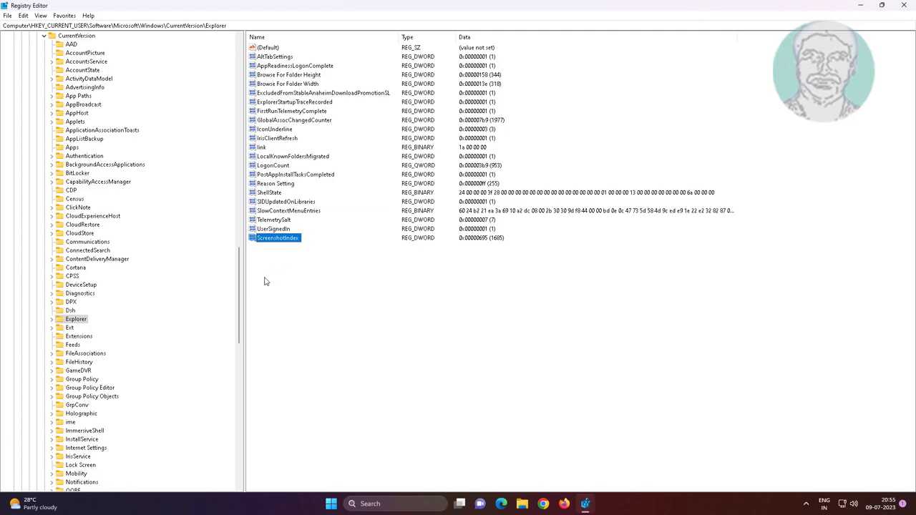
- Collapse CurrentVersion, Windows, Microsoft, Software and HKEY_CURRENT_USER back to the root hives
{"action": "left_click_drag", "start_coordinate": [237, 288], "coordinate": [238, 226]}
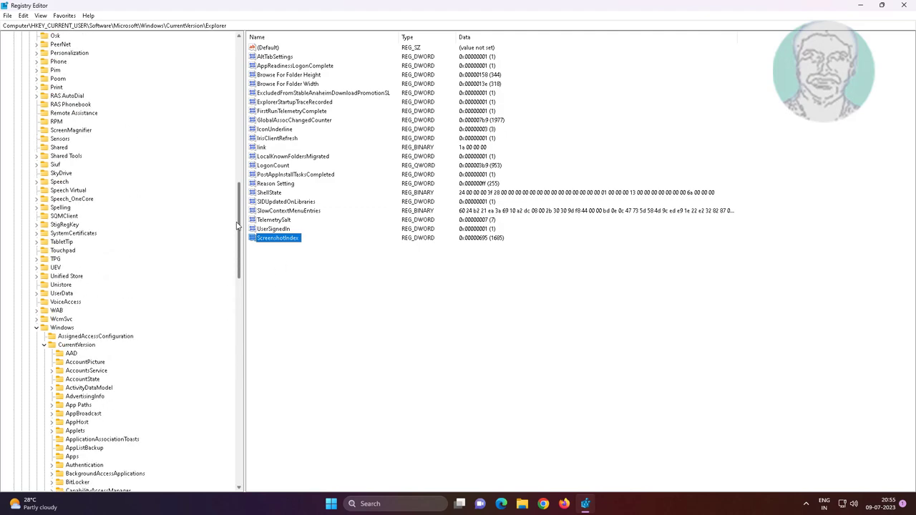
{"action": "left_click", "coordinate": [44, 345]}
{"action": "left_click", "coordinate": [37, 328]}
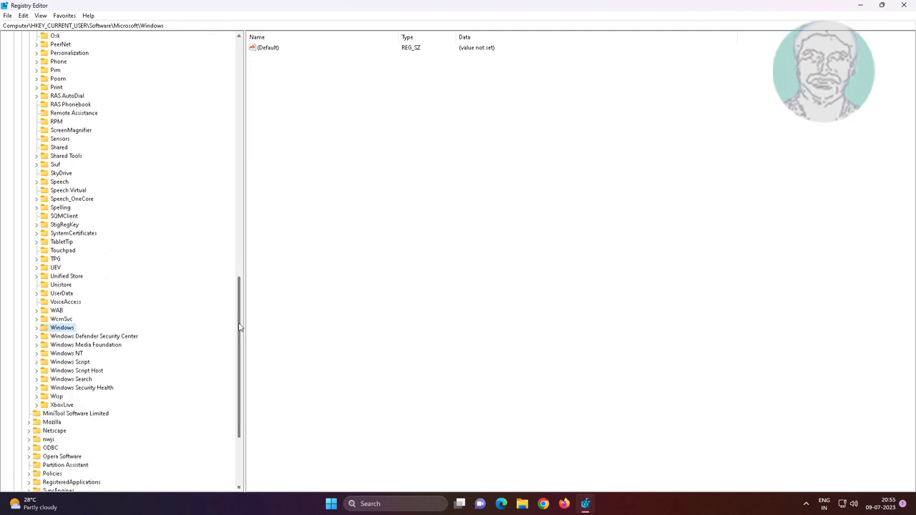
{"action": "left_click_drag", "start_coordinate": [239, 327], "coordinate": [239, 105]}
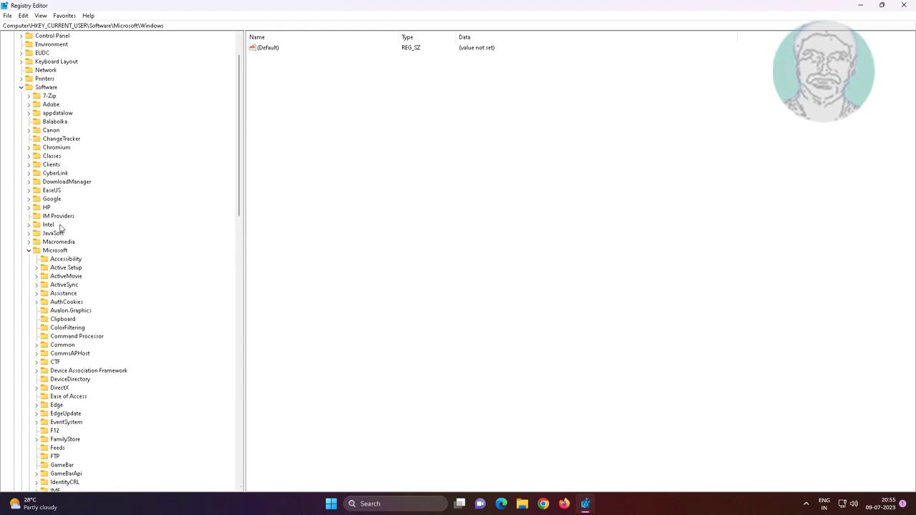
{"action": "left_click", "coordinate": [28, 251]}
{"action": "left_click", "coordinate": [22, 132]}
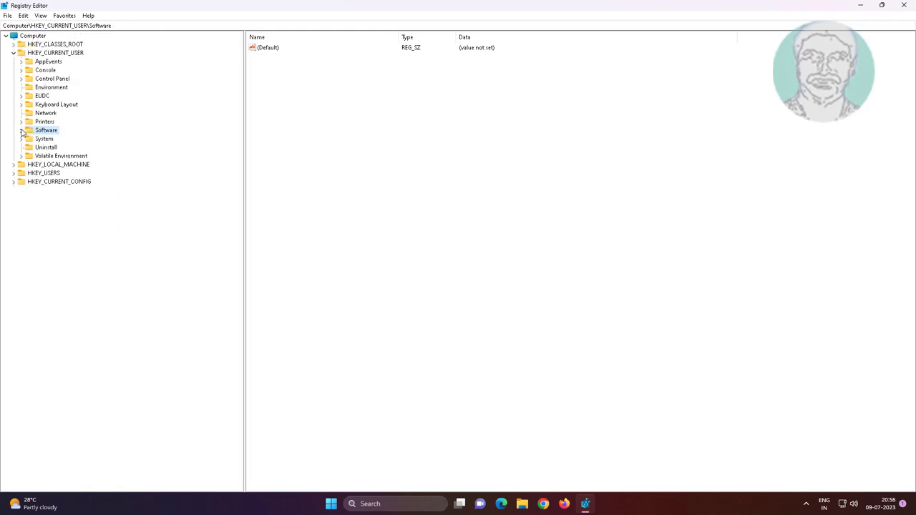
{"action": "left_click", "coordinate": [13, 53]}
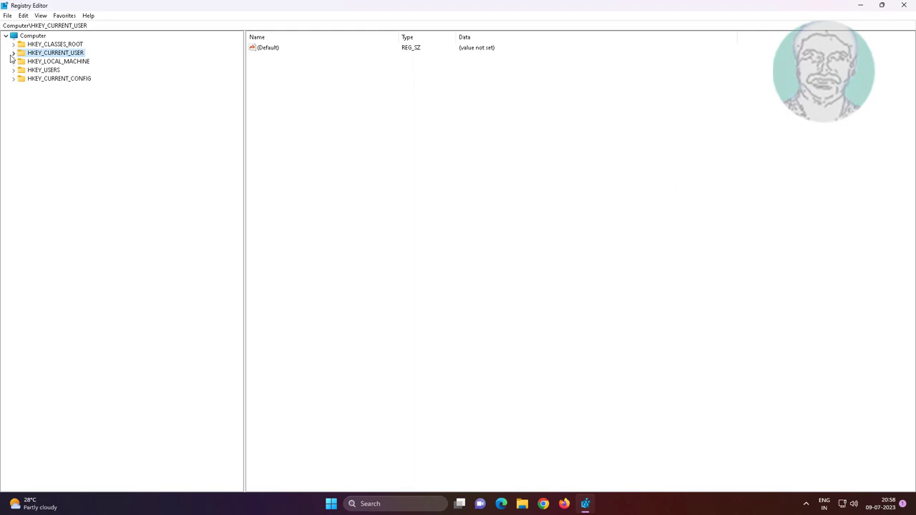
- Re-expand HKEY_CURRENT_USER > Software > Microsoft > Windows
{"action": "left_click", "coordinate": [12, 54]}
{"action": "left_click", "coordinate": [52, 131]}
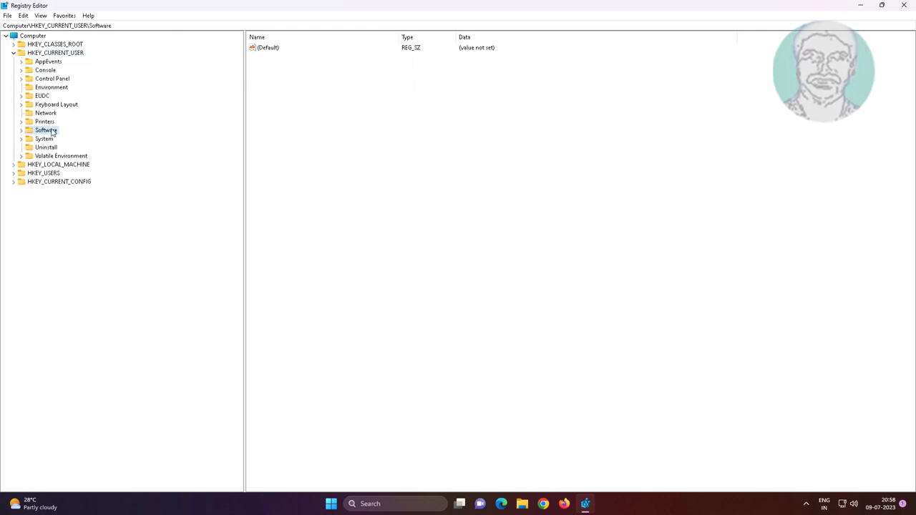
{"action": "left_click", "coordinate": [21, 131]}
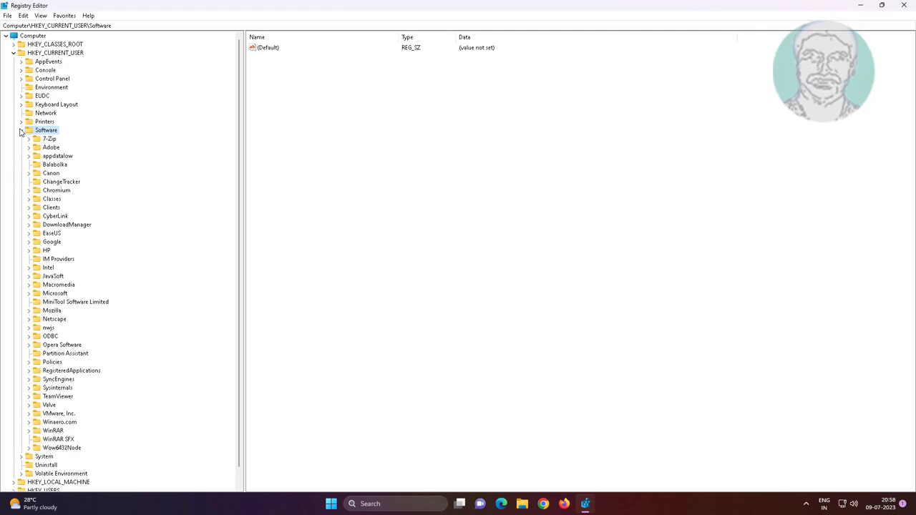
{"action": "left_click", "coordinate": [65, 295]}
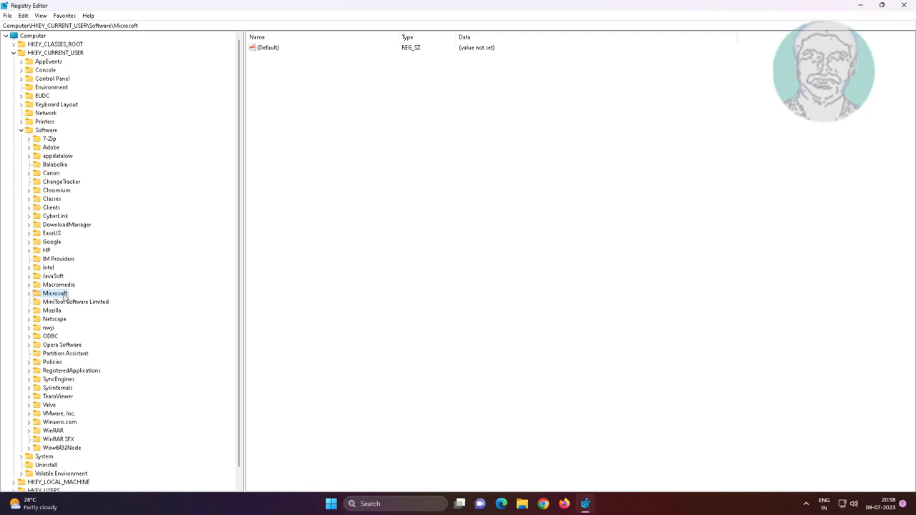
{"action": "left_click", "coordinate": [29, 294]}
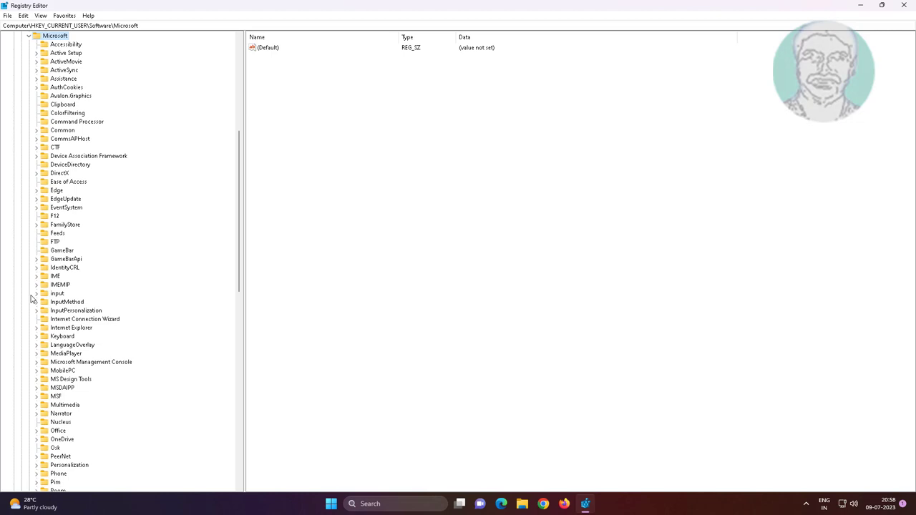
{"action": "left_click", "coordinate": [71, 353]}
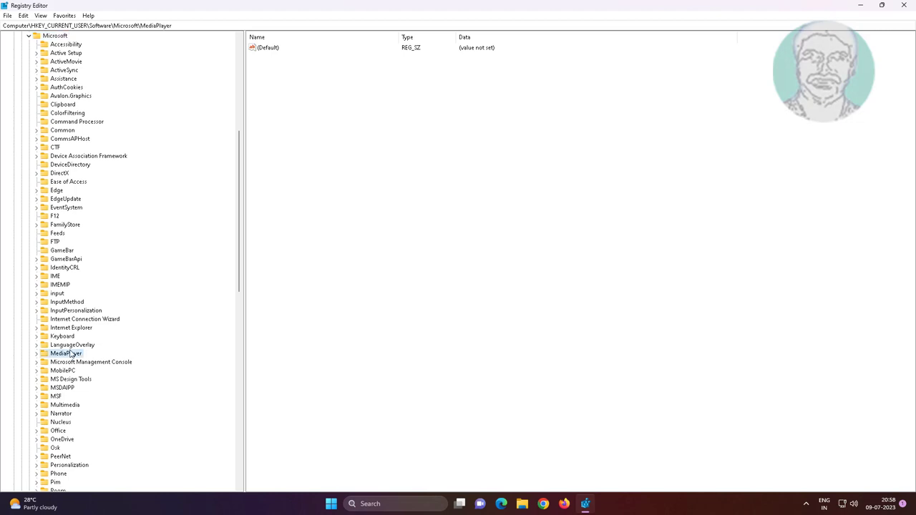
{"action": "key", "text": "w"}
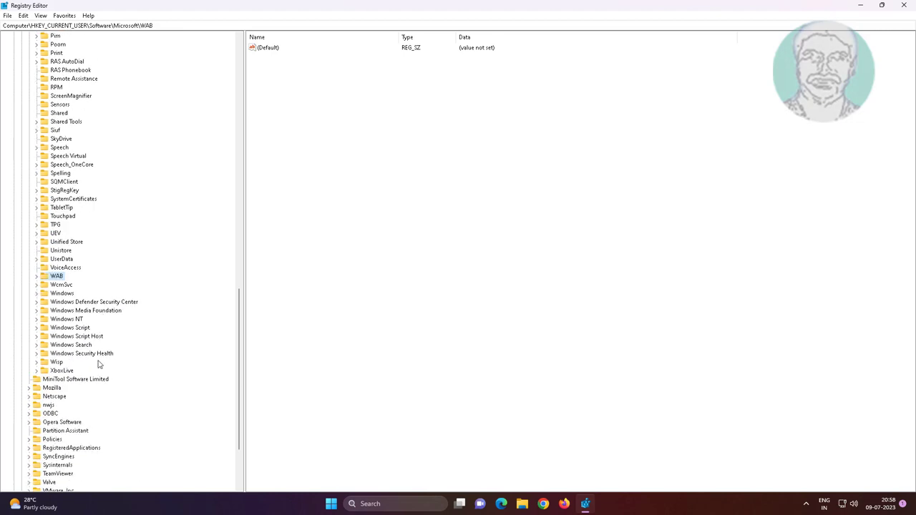
{"action": "left_click", "coordinate": [64, 295]}
{"action": "left_click", "coordinate": [36, 293]}
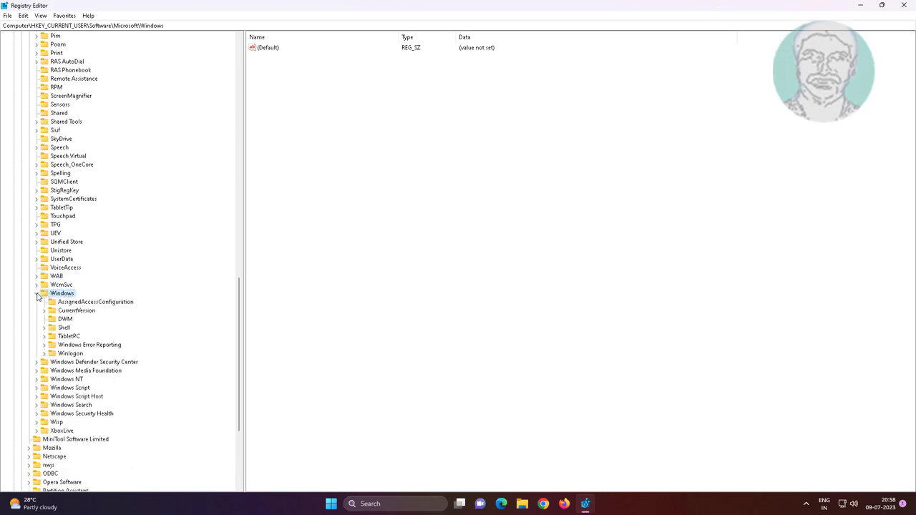
- Expand CurrentVersion > Explorer and select the User Shell Folders key
{"action": "left_click", "coordinate": [78, 312]}
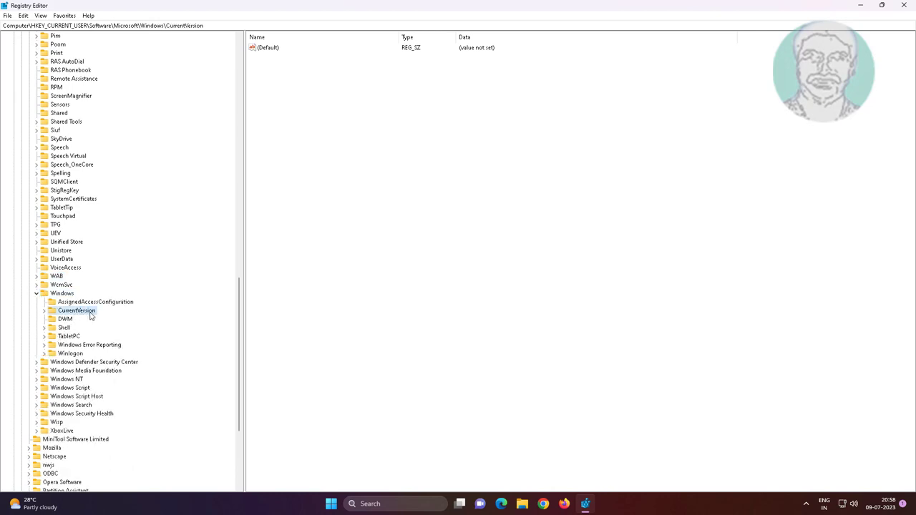
{"action": "left_click", "coordinate": [45, 312]}
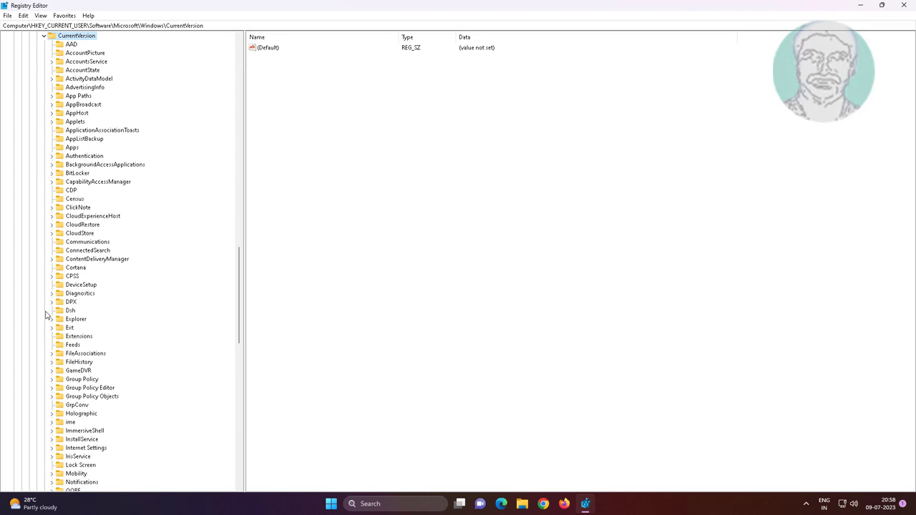
{"action": "left_click", "coordinate": [75, 320]}
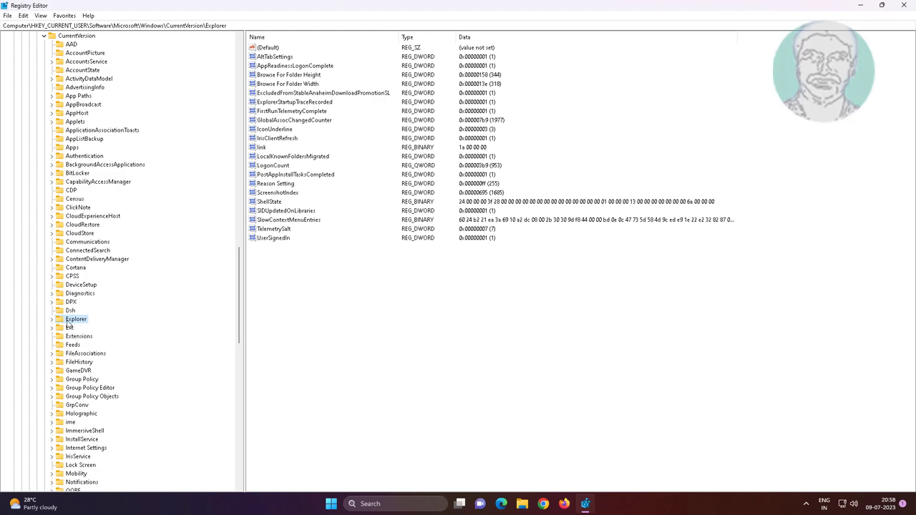
{"action": "left_click", "coordinate": [50, 321]}
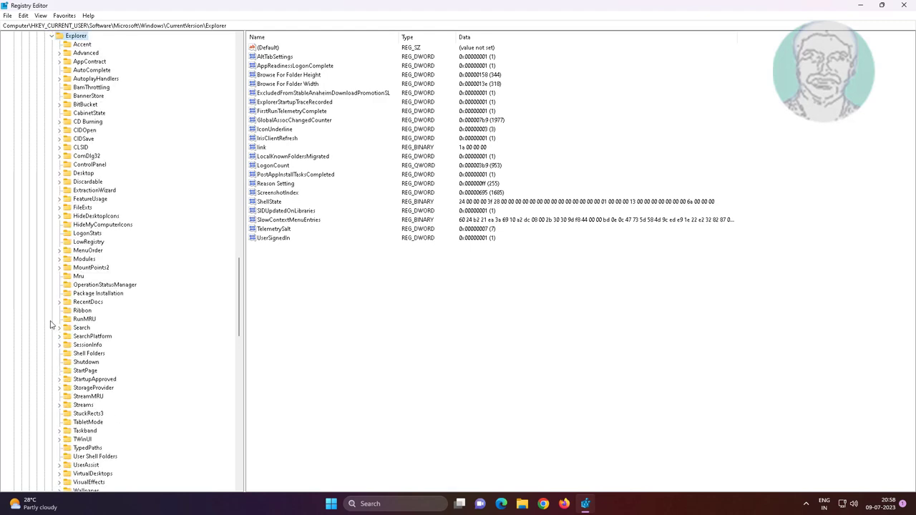
{"action": "left_click", "coordinate": [83, 303]}
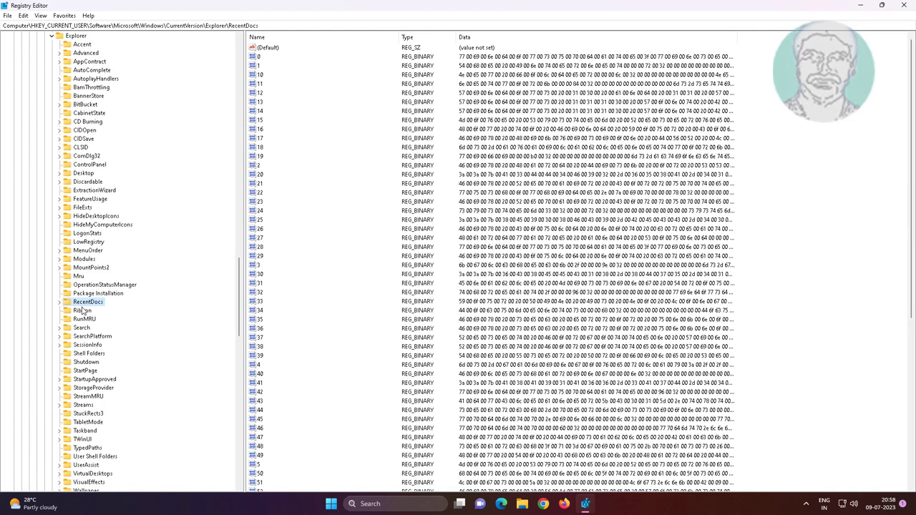
{"action": "left_click", "coordinate": [93, 456]}
{"action": "scroll", "coordinate": [129, 358], "scroll_direction": "down", "scroll_amount": 6}
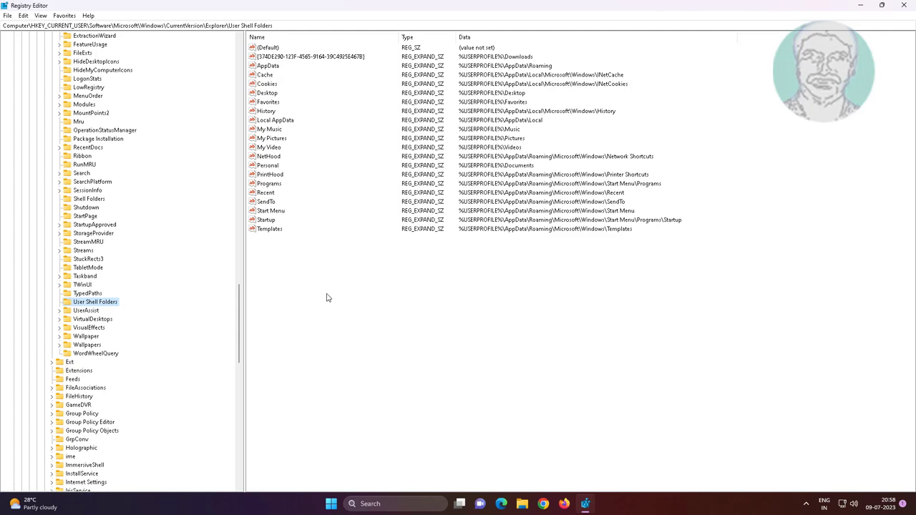
- Create a new string value and paste {B7BEDE81-DF94-4682-A7D8-57A52620B86F} as its name
{"action": "right_click", "coordinate": [297, 290]}
{"action": "mouse_move", "coordinate": [337, 301]}
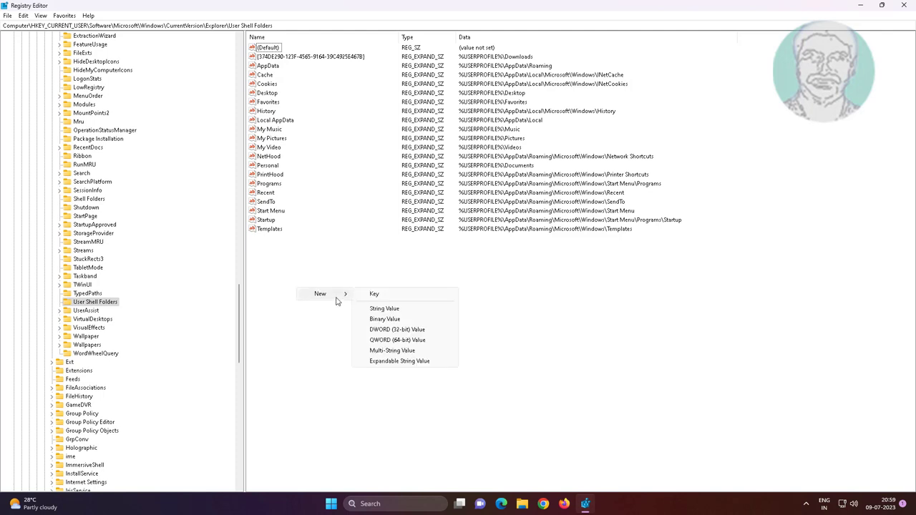
{"action": "left_click", "coordinate": [390, 310]}
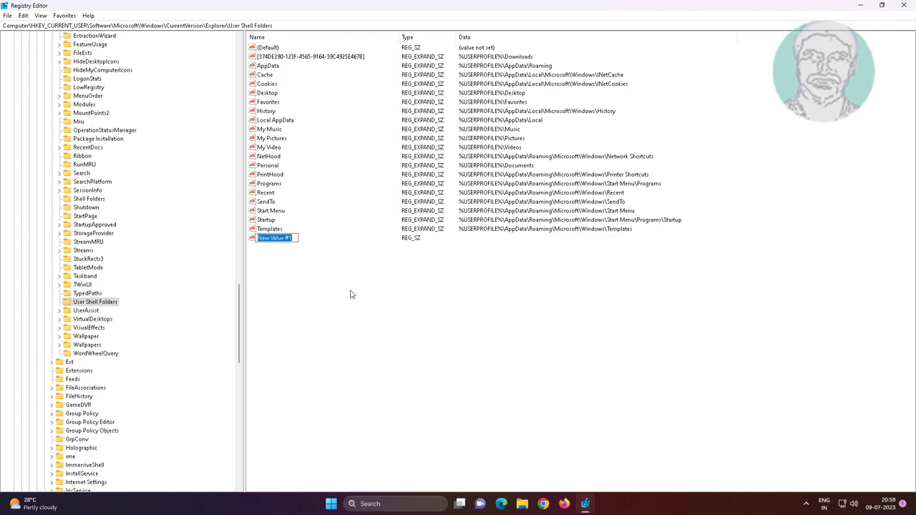
{"action": "right_click", "coordinate": [295, 238]}
{"action": "left_click", "coordinate": [301, 282]}
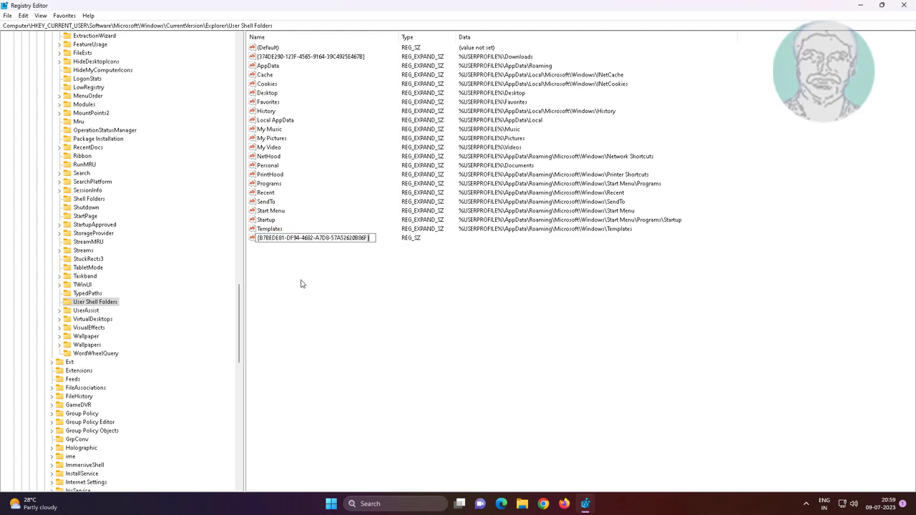
{"action": "key", "text": "Return"}
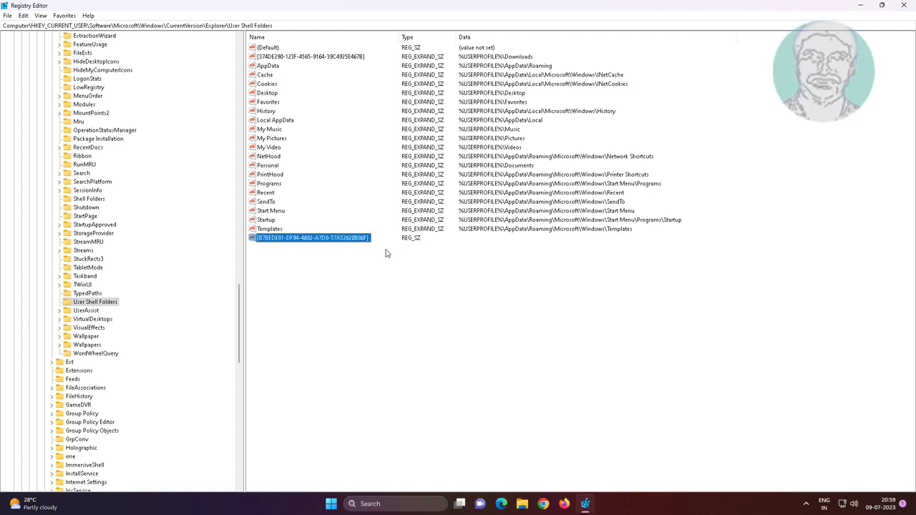
- Paste %USERPROFILE%\Pictures\Screenshots as the GUID value's data and confirm
{"action": "double_click", "coordinate": [341, 241]}
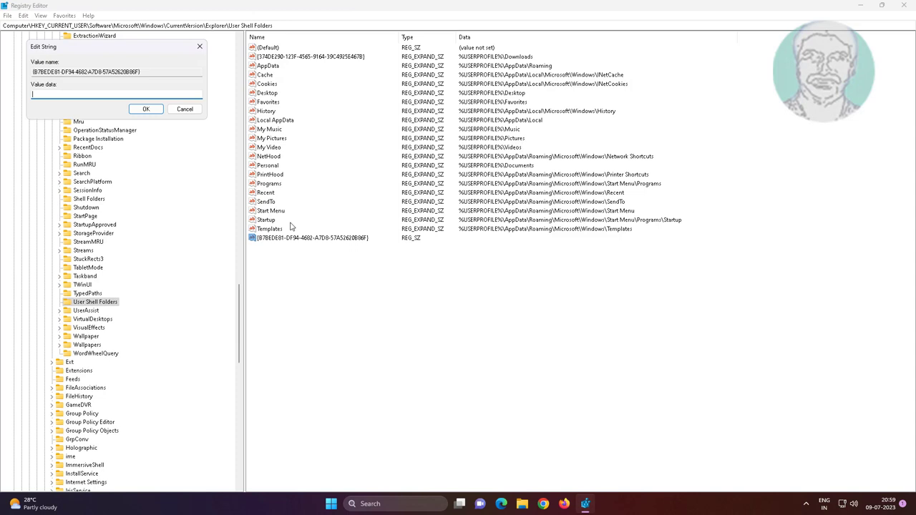
{"action": "right_click", "coordinate": [35, 93]}
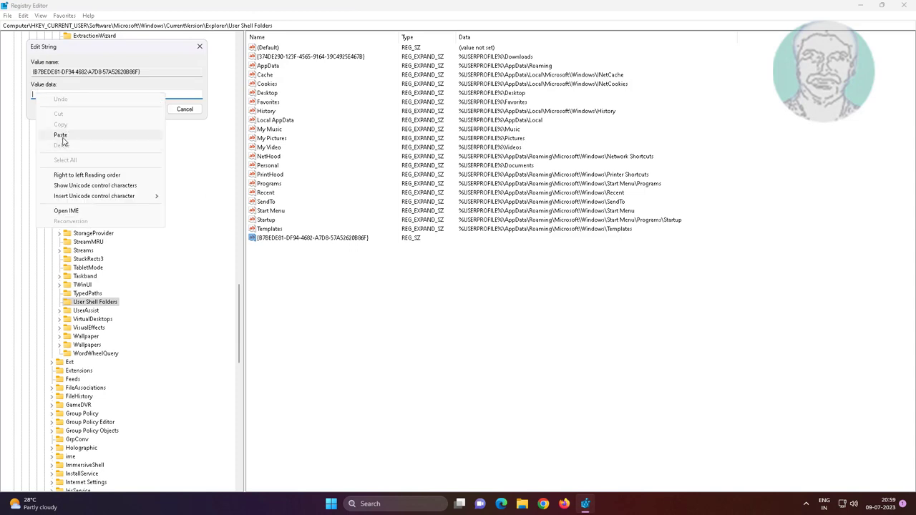
{"action": "left_click", "coordinate": [63, 132]}
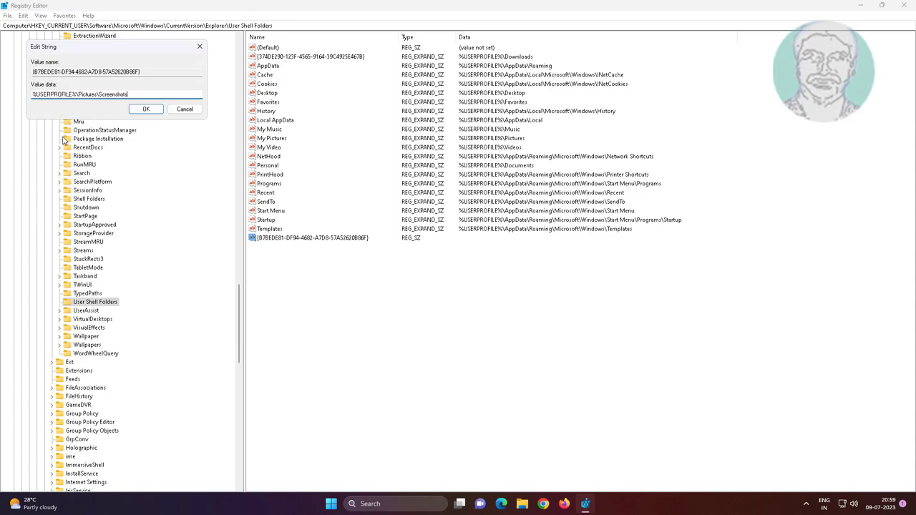
{"action": "left_click", "coordinate": [146, 109]}
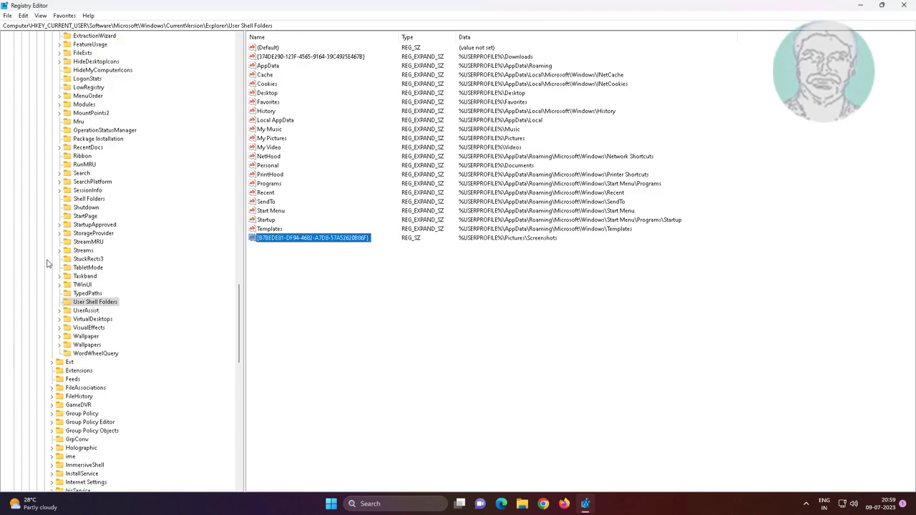
- Collapse CurrentVersion, Windows, Microsoft, Software and HKEY_CURRENT_USER in the key tree
{"action": "left_click_drag", "start_coordinate": [239, 337], "coordinate": [231, 237]}
{"action": "left_click", "coordinate": [44, 173]}
{"action": "left_click", "coordinate": [36, 156]}
{"action": "scroll", "coordinate": [63, 202], "scroll_direction": "up", "scroll_amount": 15}
{"action": "scroll", "coordinate": [63, 202], "scroll_direction": "up", "scroll_amount": 10}
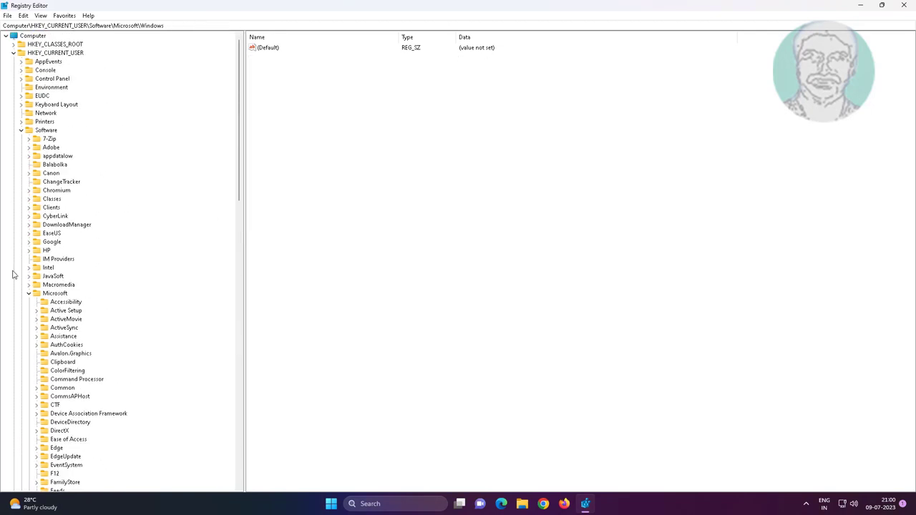
{"action": "left_click", "coordinate": [29, 294]}
{"action": "left_click", "coordinate": [21, 130]}
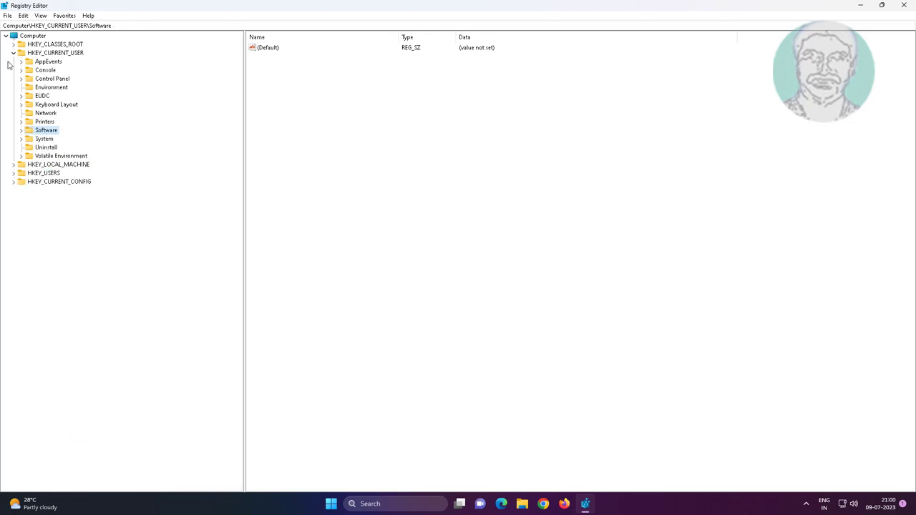
{"action": "left_click", "coordinate": [13, 53]}
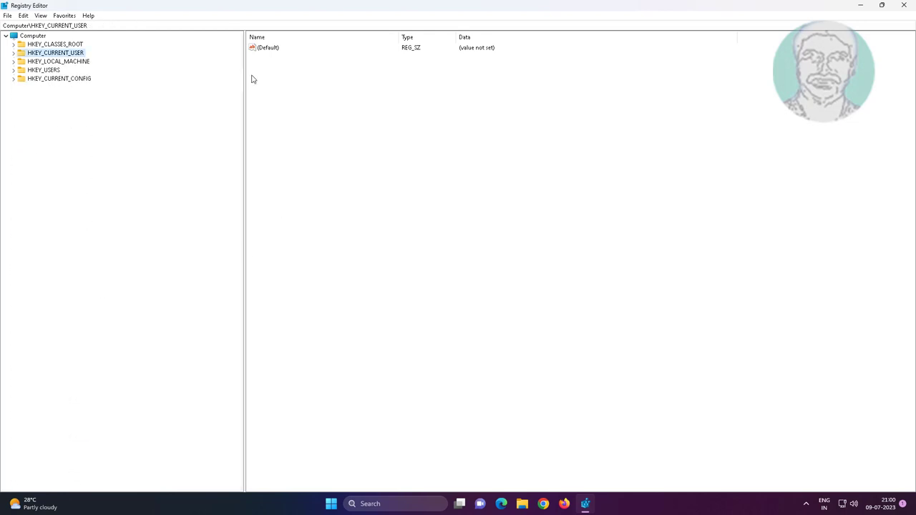
- Close Registry Editor and bring up the Start menu's power options to restart
{"action": "left_click", "coordinate": [904, 5]}
{"action": "left_click", "coordinate": [340, 504]}
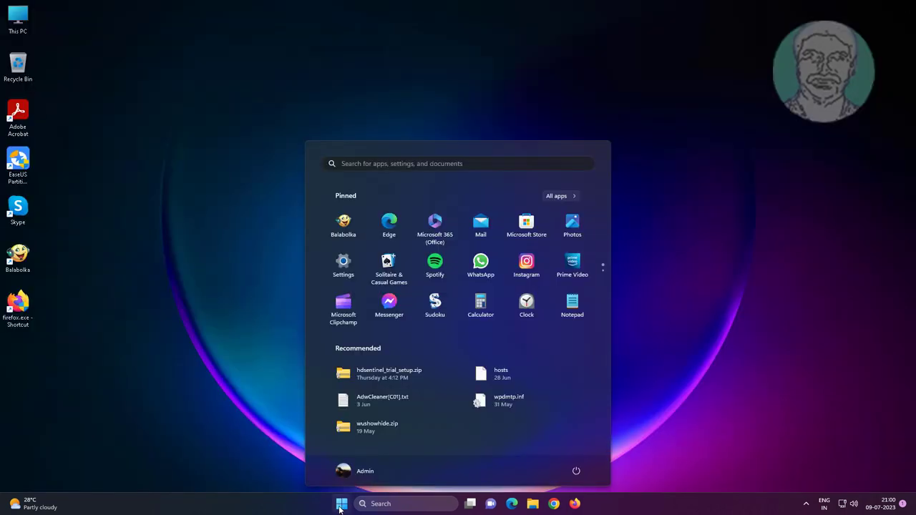
{"action": "left_click", "coordinate": [575, 471]}
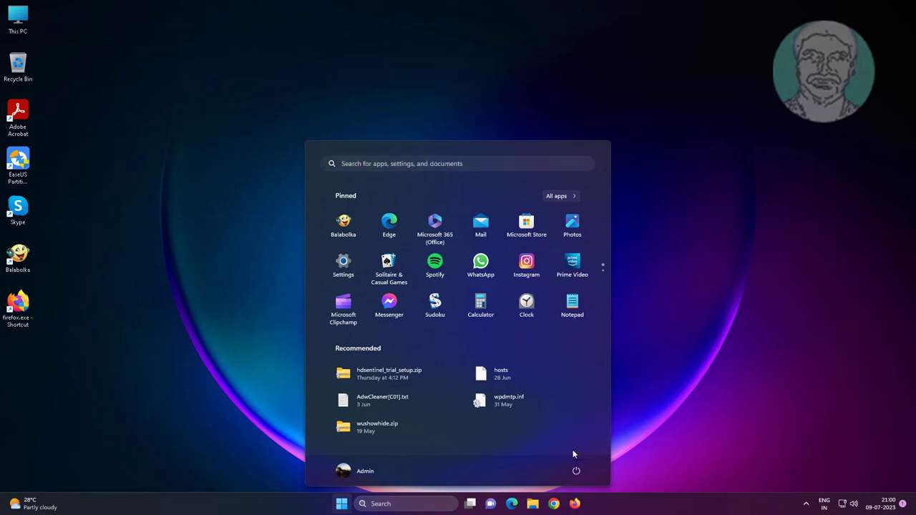